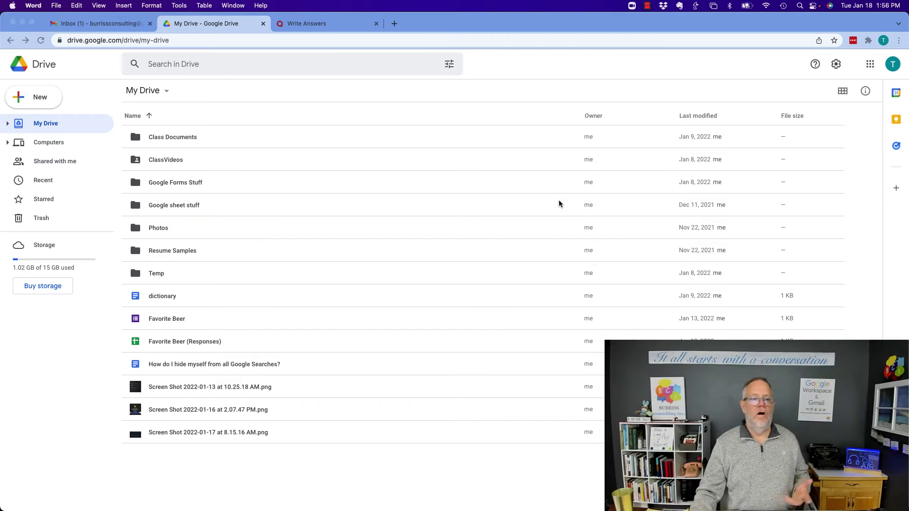
- Open the dictionary document and select the line 'Muffoletto is good food'
double_click(164, 301)
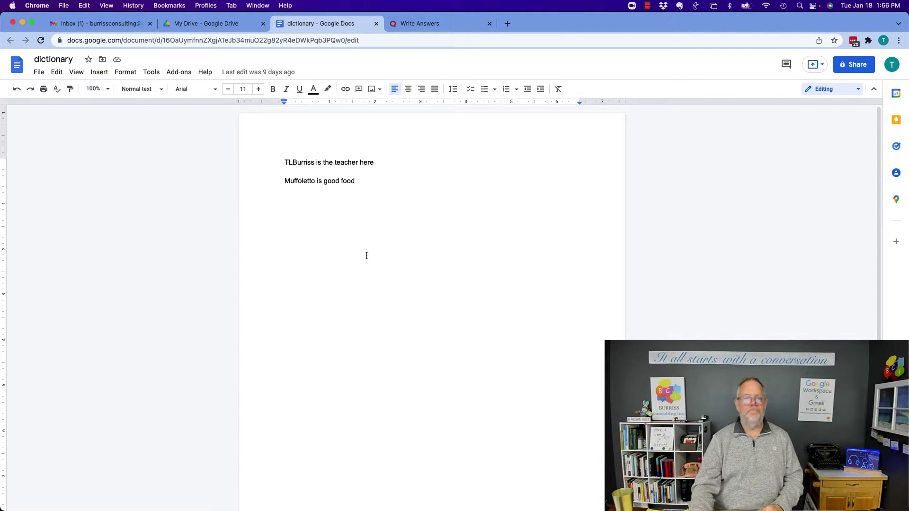
double_click(307, 181)
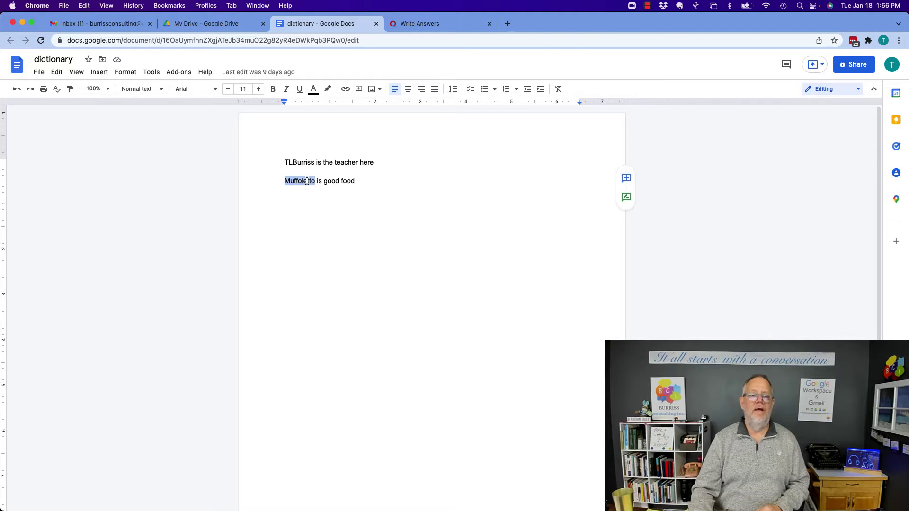
left_click(349, 180)
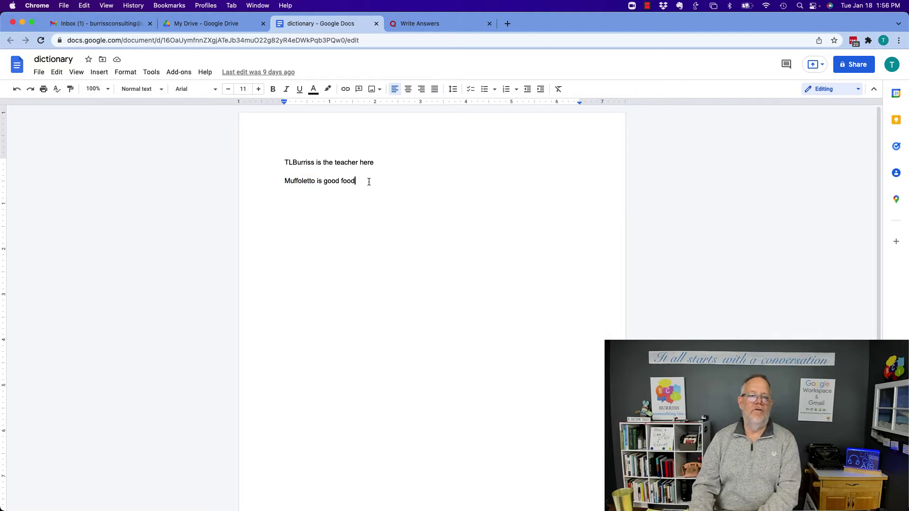
left_click_drag(367, 180, 262, 180)
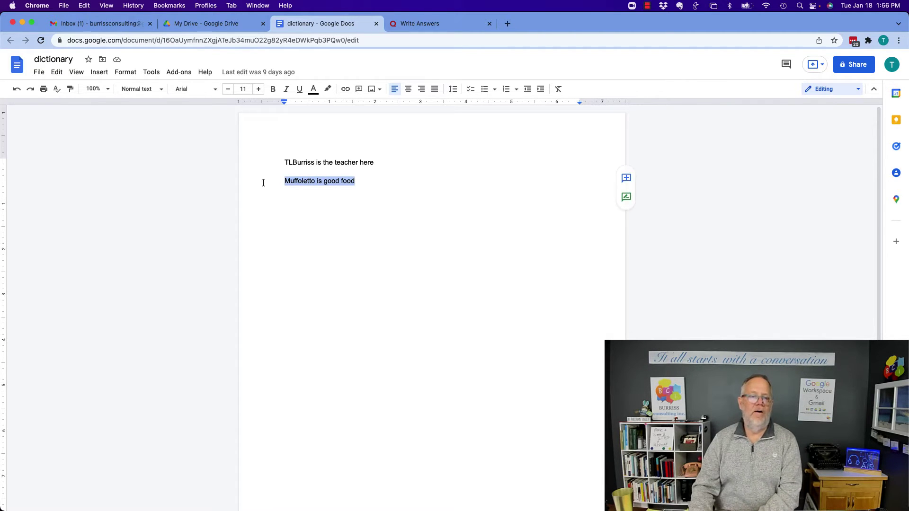
- Post the comment 'Dude, is this the right phrase?' on the selected line
left_click(626, 180)
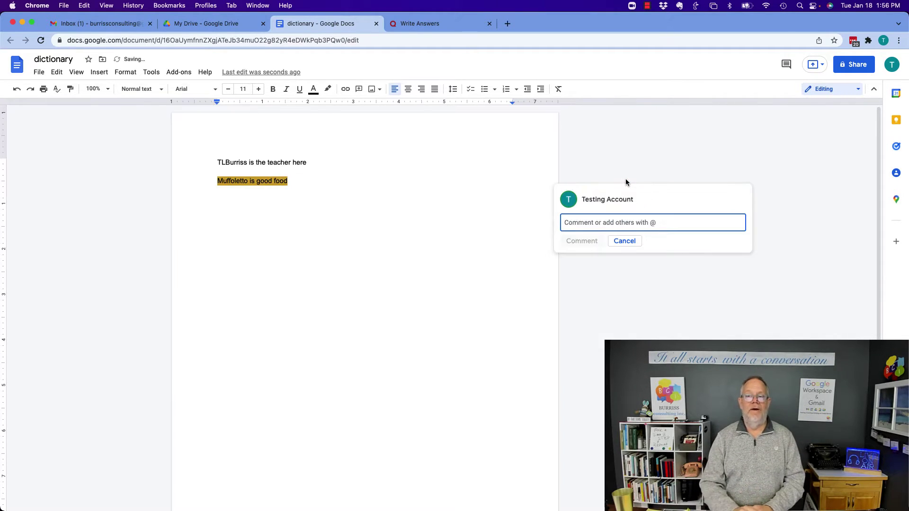
type("Dude")
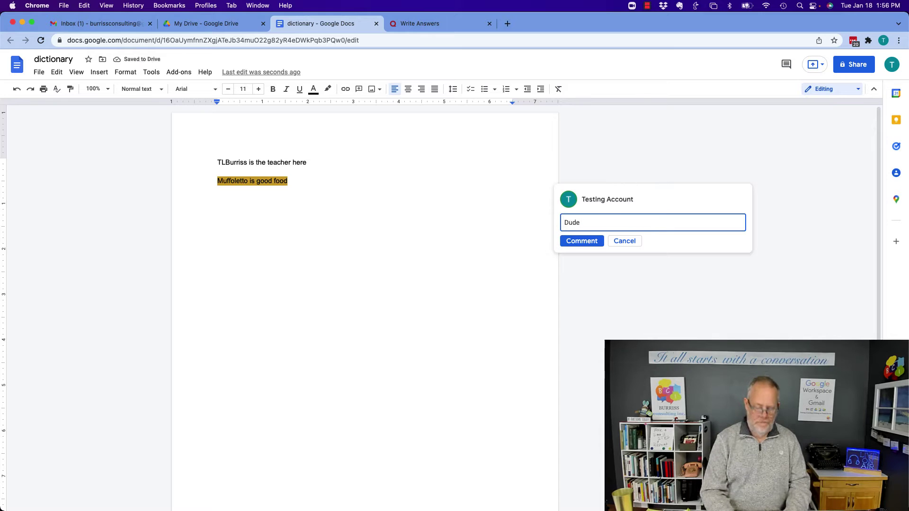
type(", is thi")
key("BackSpace")
type("e, is this the right phrase?")
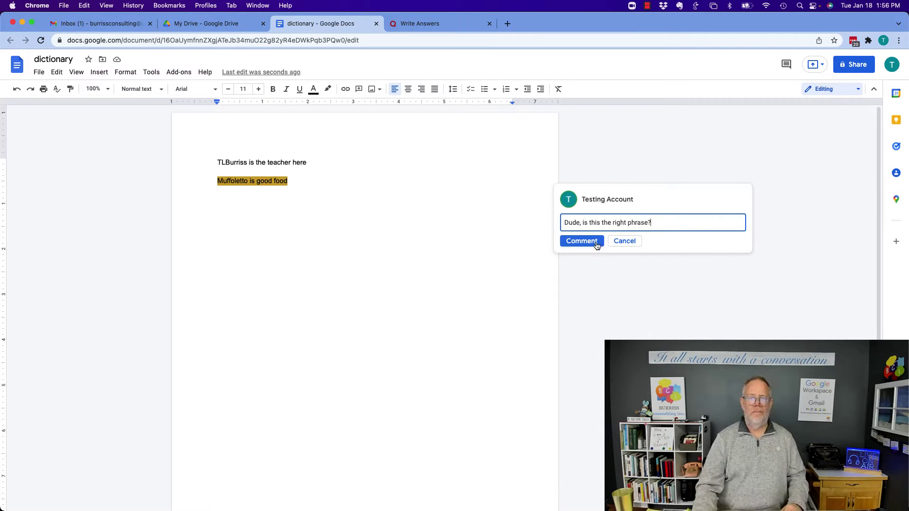
left_click(596, 241)
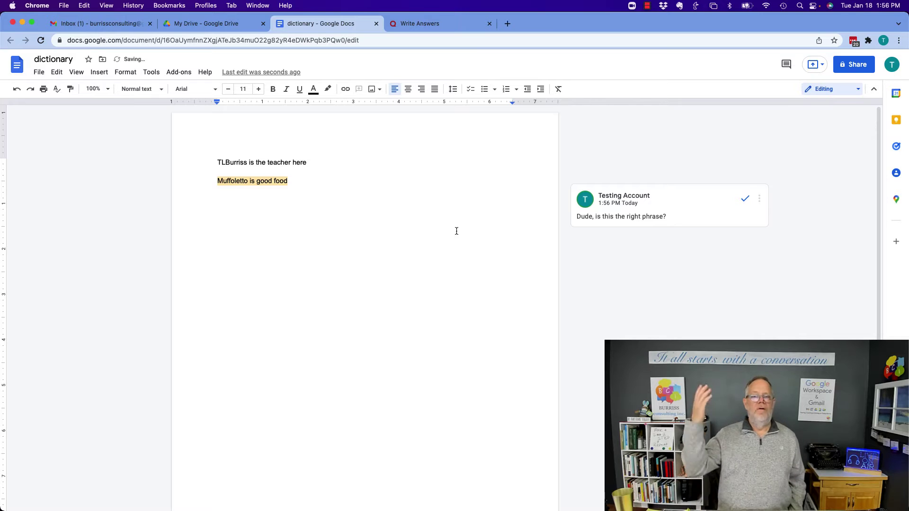
- Switch to Suggesting mode, then download the document as dictionary.docx and open it in Word
key("super+alt+shift+x")
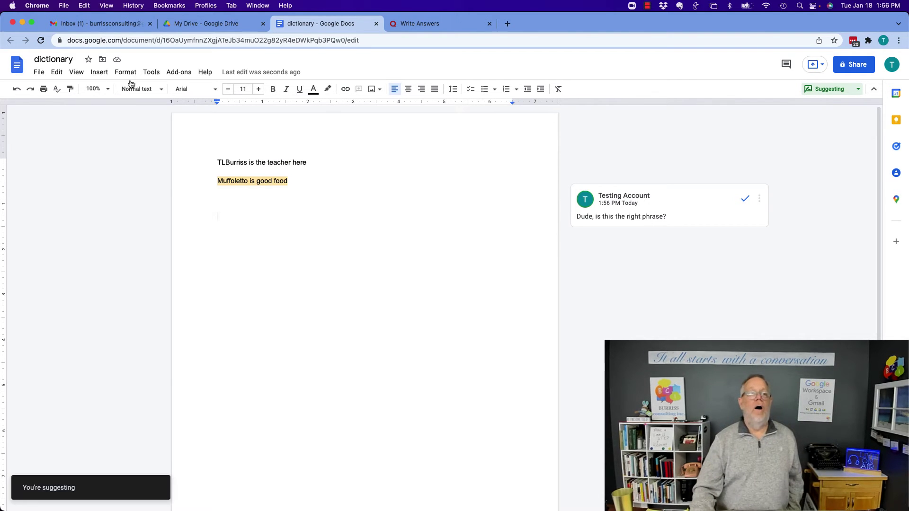
left_click(37, 71)
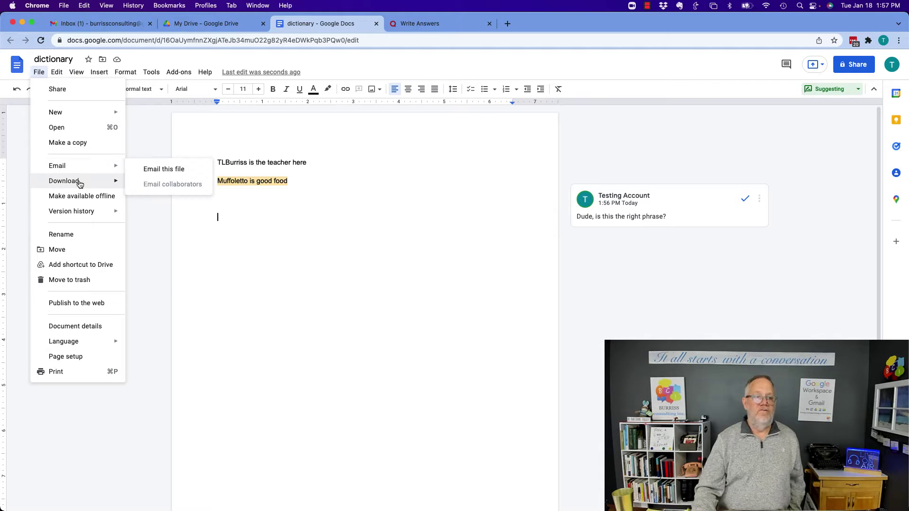
mouse_move(80, 181)
left_click(181, 184)
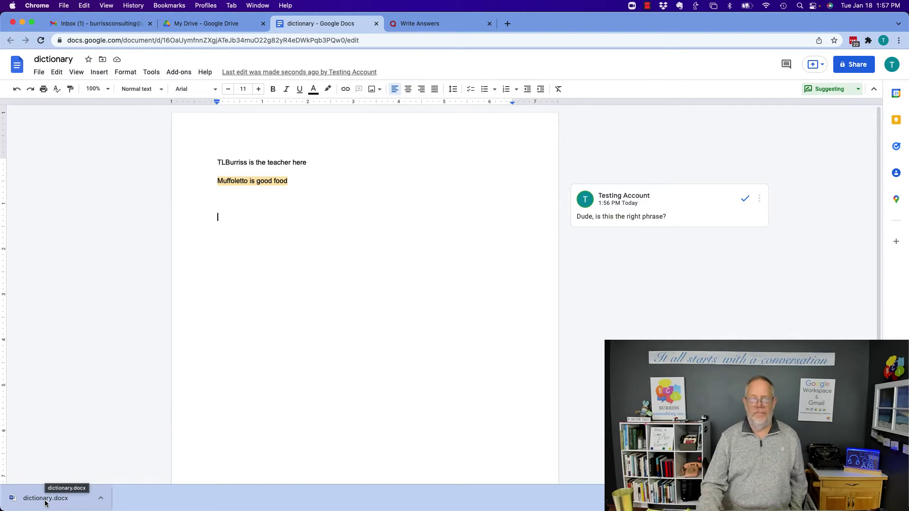
left_click(45, 498)
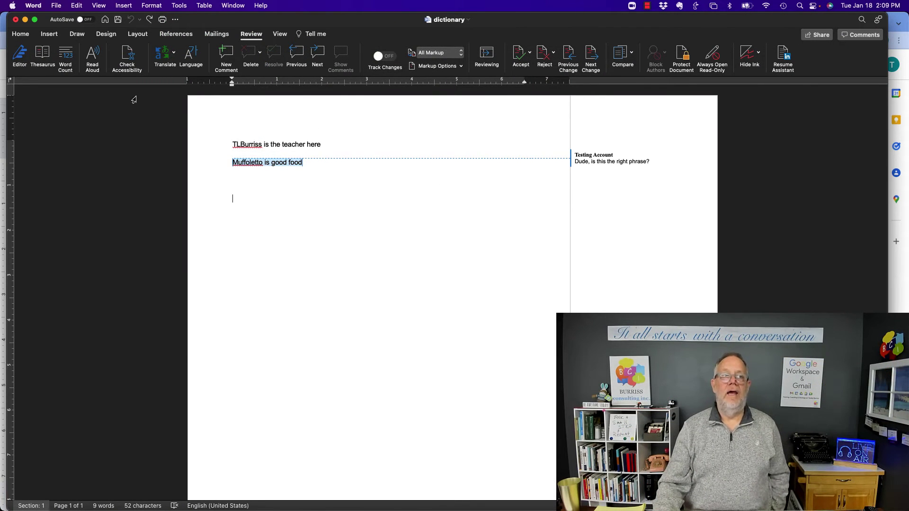
- Reply 'Yep, this is good.' to the carried-over Muffoletto comment in Word
left_click(340, 196)
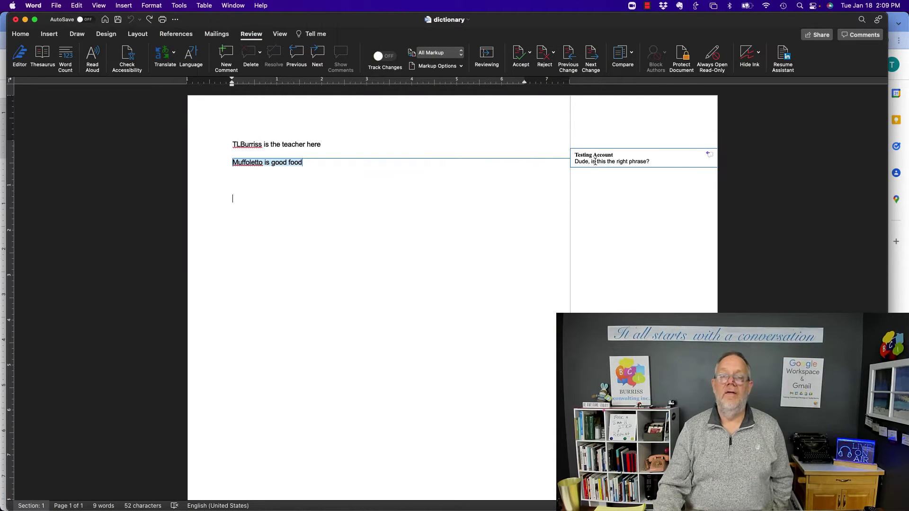
left_click(708, 155)
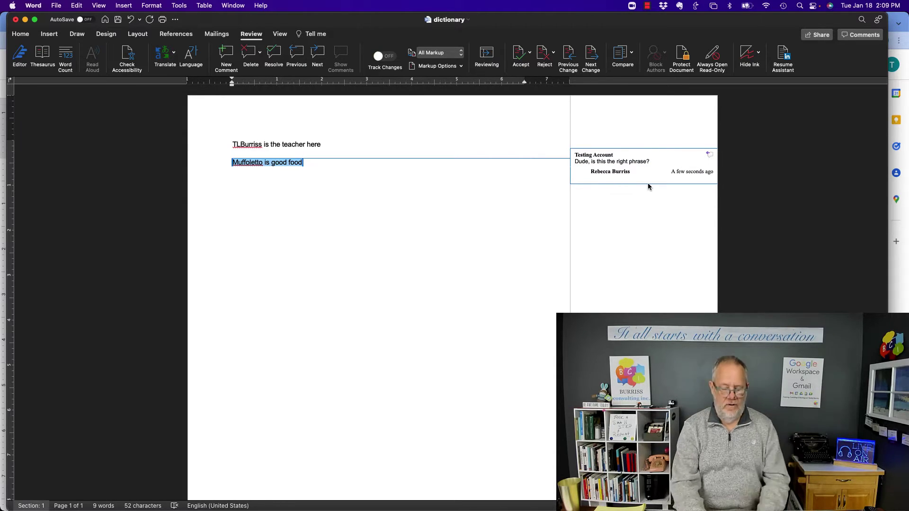
type("Yep, this is go")
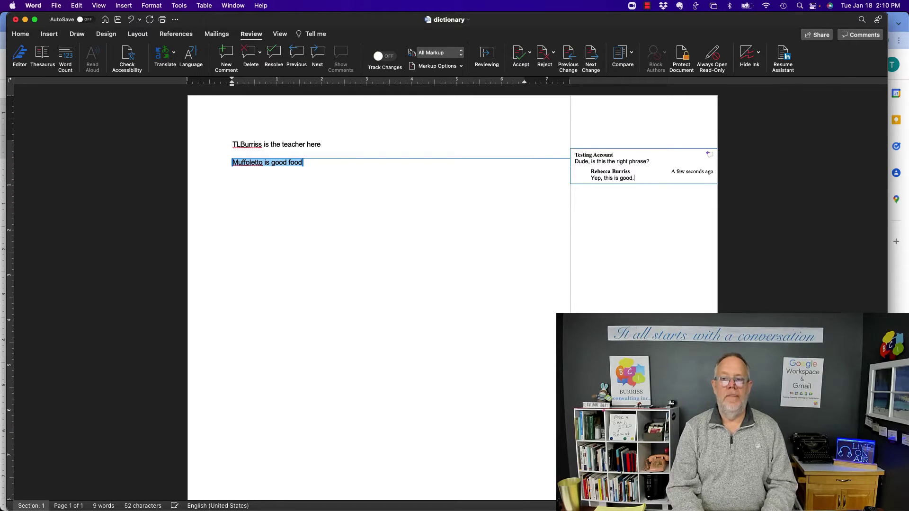
type("od.")
left_click(467, 256)
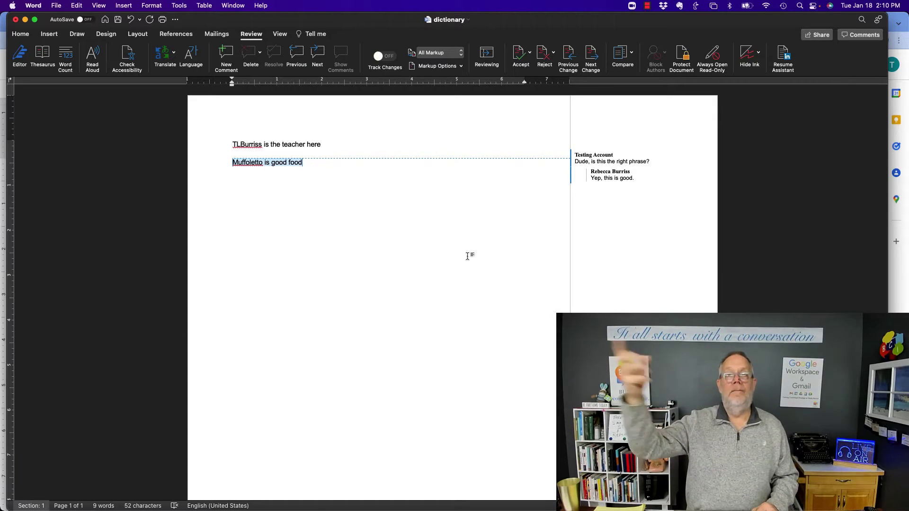
key("Return")
key("Return")
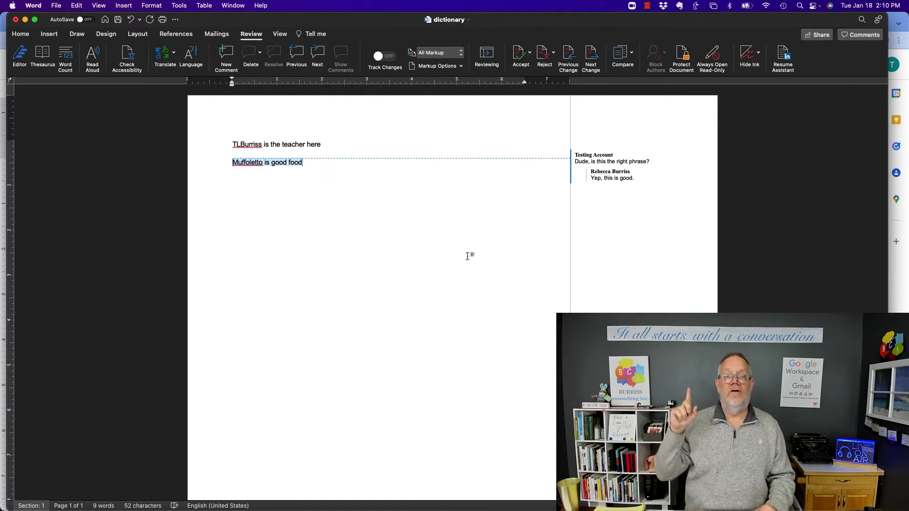
- With Track Changes on, add Lorem ipsum text, expand the abbreviated name, and make 'good' 'really good'
left_click(379, 60)
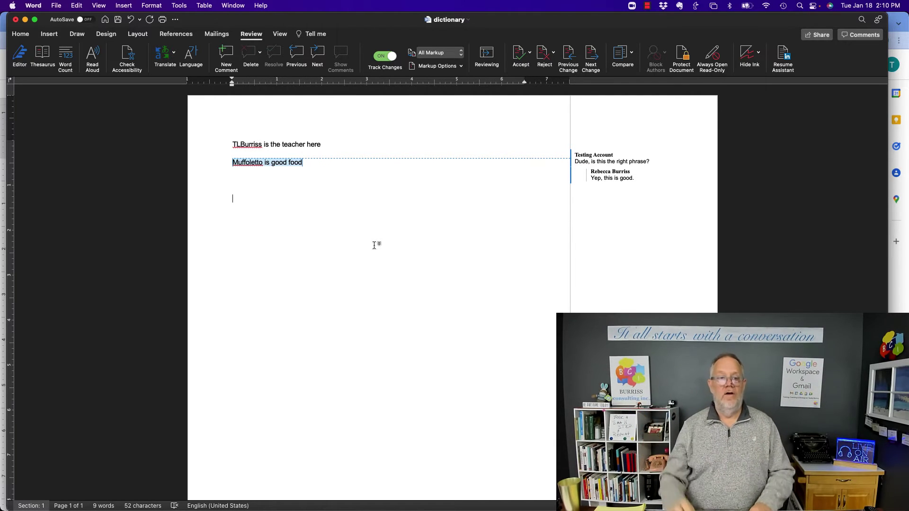
type(";fill")
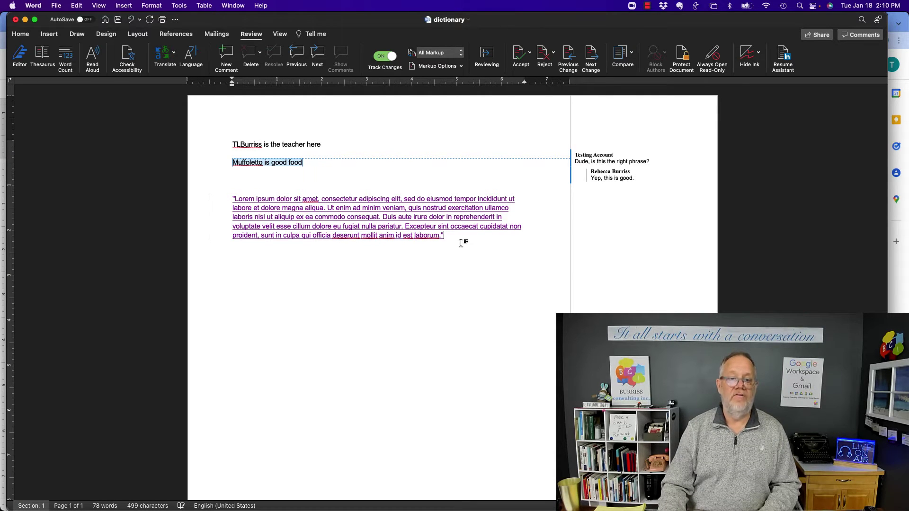
double_click(248, 144)
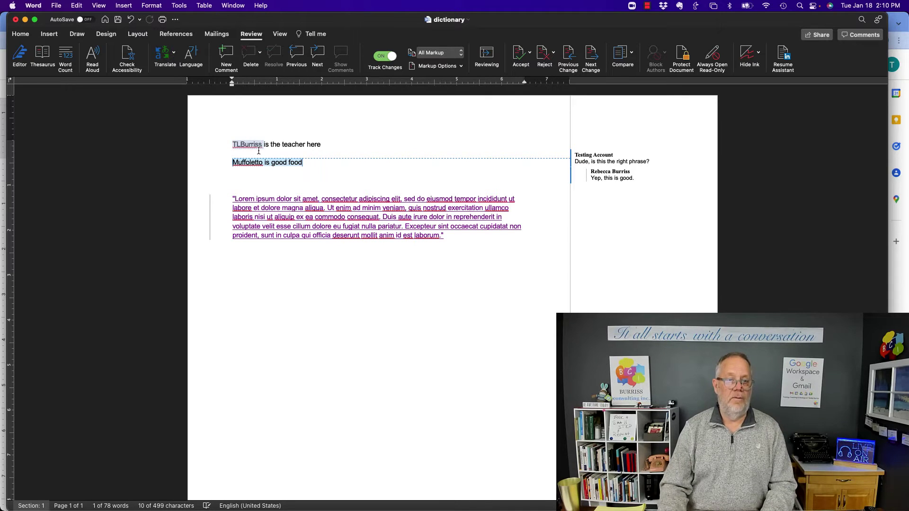
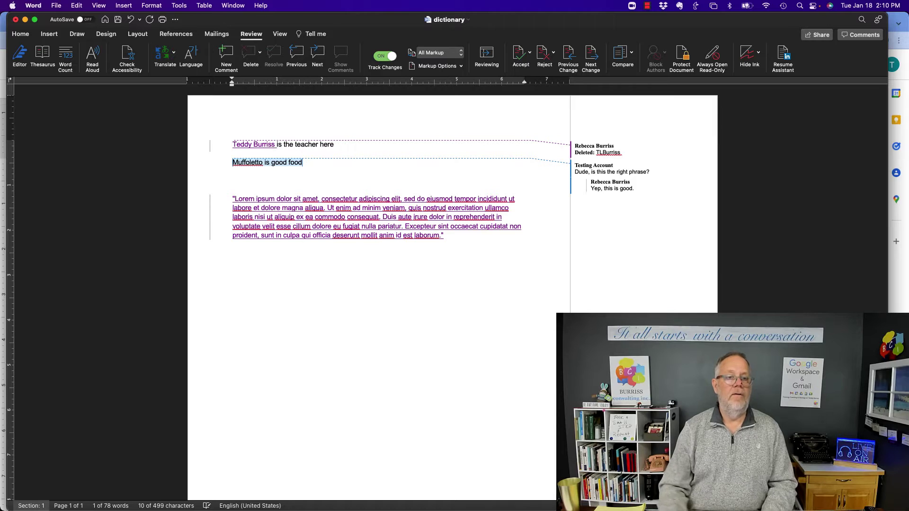
double_click(277, 164)
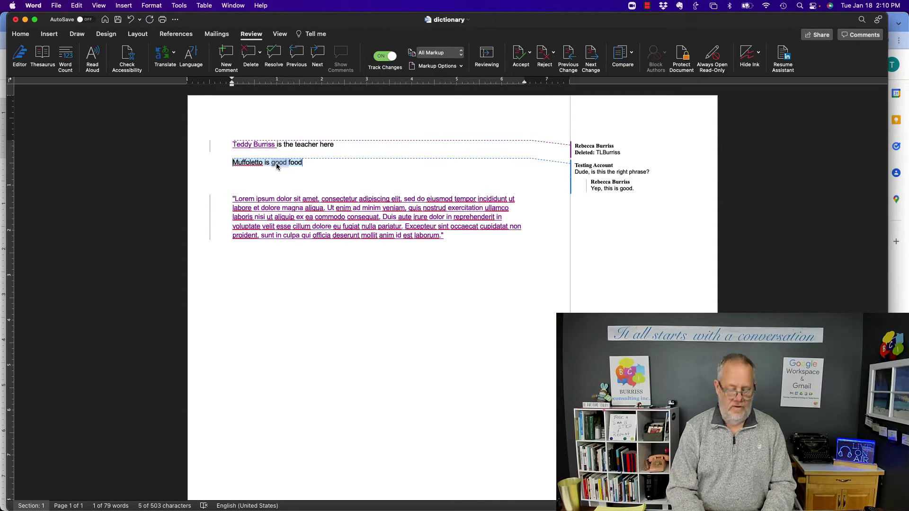
type("really good")
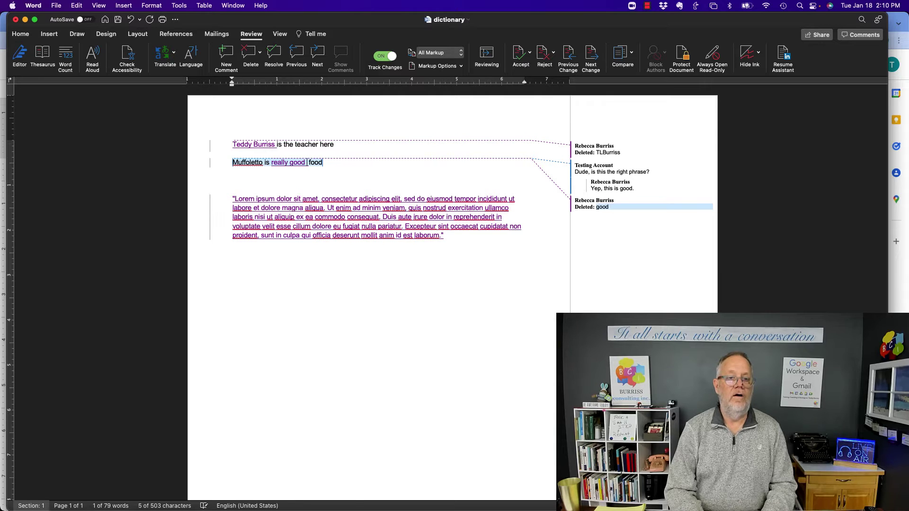
left_click(395, 284)
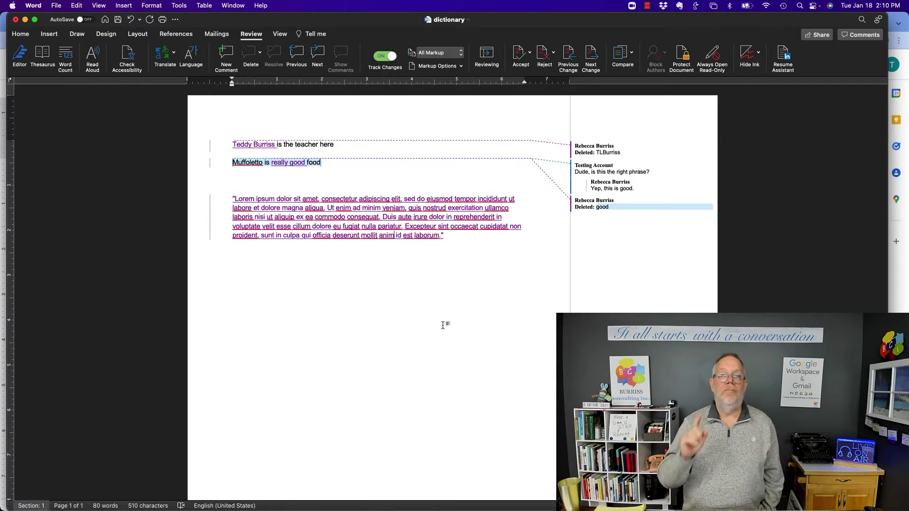
- Save the Word document and return to Google Drive in Chrome
key("super+s")
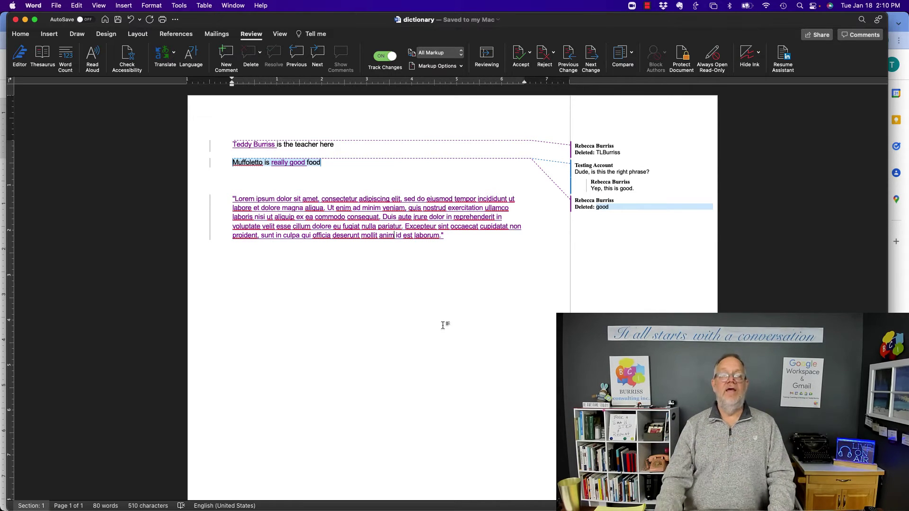
mouse_move(643, 197)
left_click(234, 5)
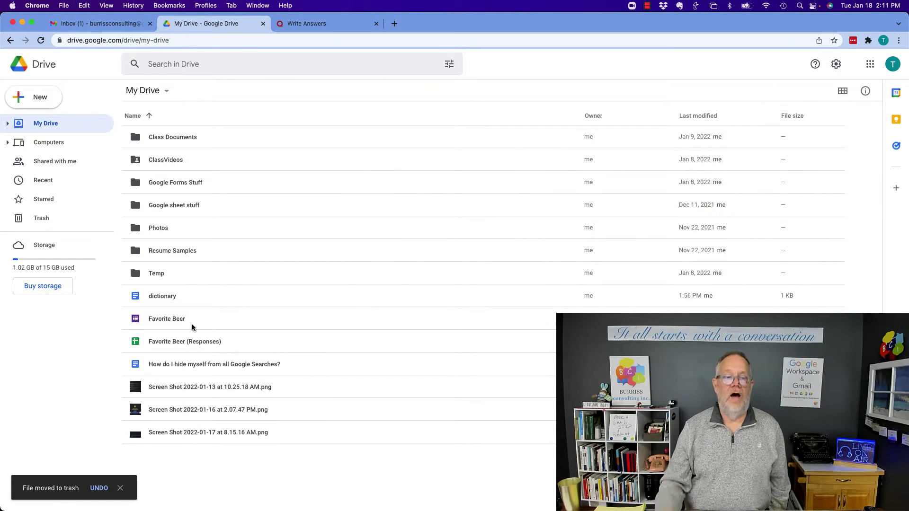
- Uncheck 'Convert uploaded files to Google Docs editor format' in Drive Settings and confirm with Done
left_click(835, 64)
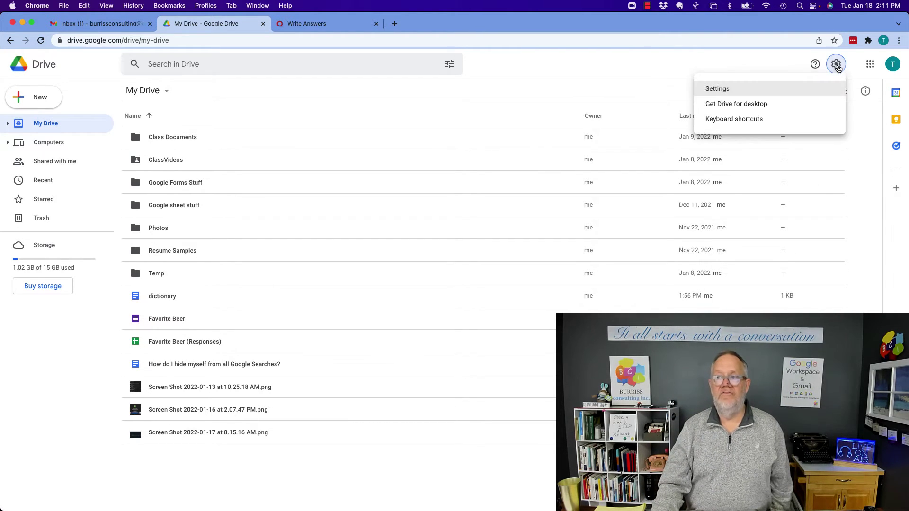
left_click(717, 91)
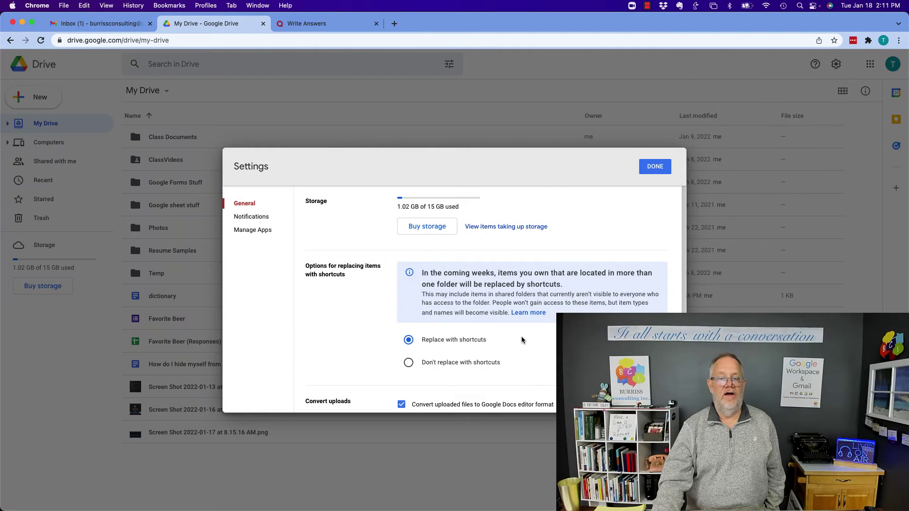
scroll(522, 340, "down", 3)
scroll(522, 340, "down", 1)
double_click(334, 248)
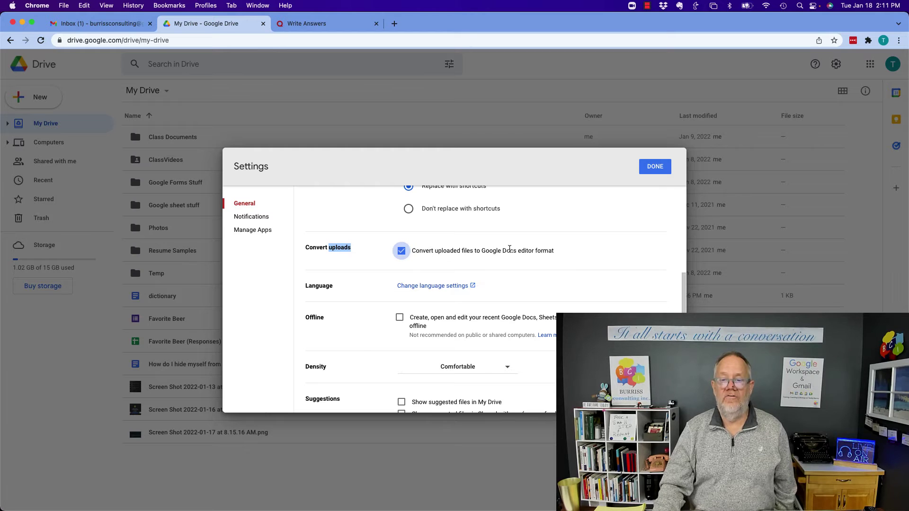
left_click(547, 251)
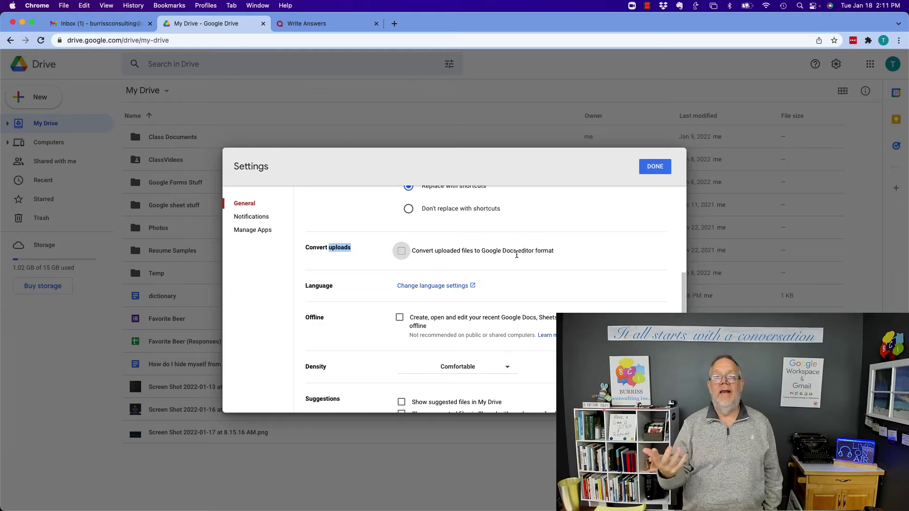
left_click(654, 167)
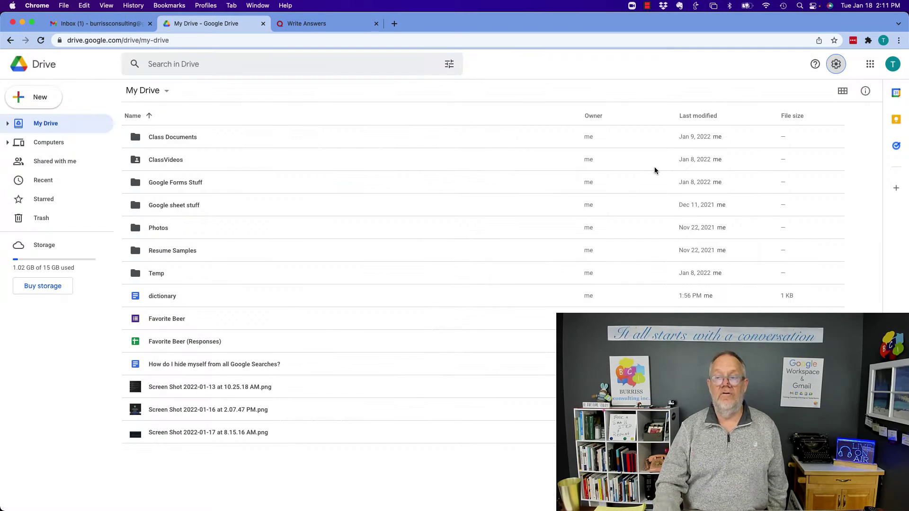
- Upload dictionary.docx from the Downloads folder to My Drive
left_click(36, 97)
left_click(61, 126)
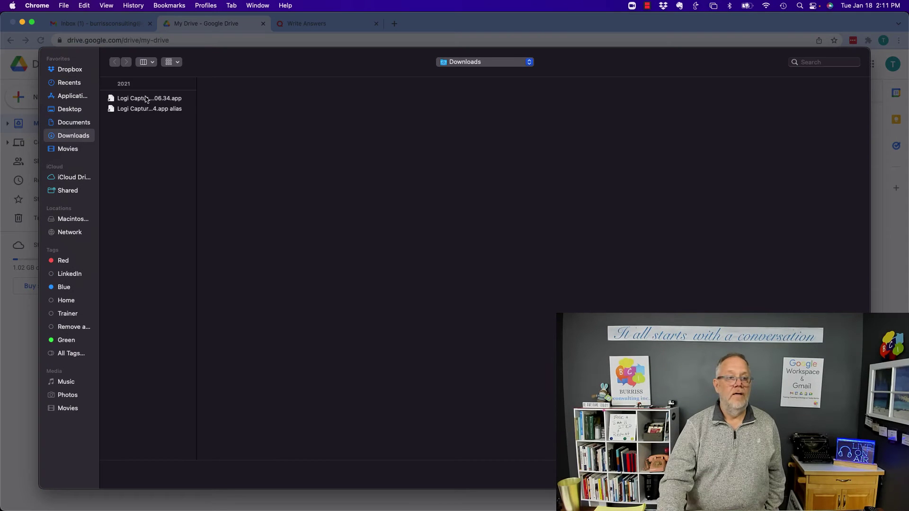
left_click(73, 123)
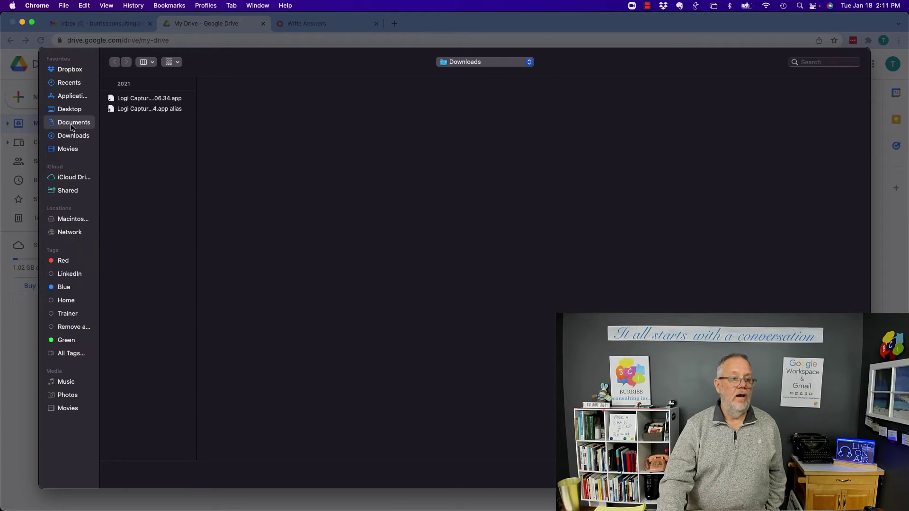
left_click(73, 137)
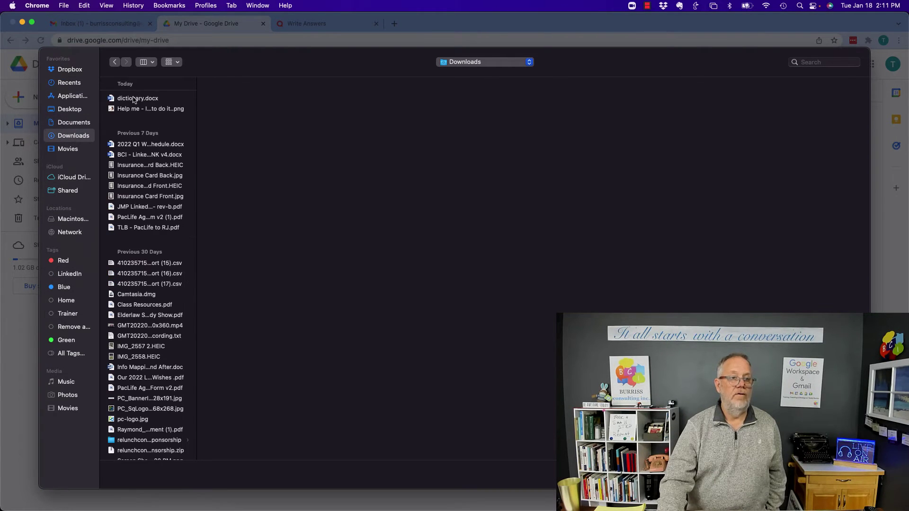
double_click(140, 100)
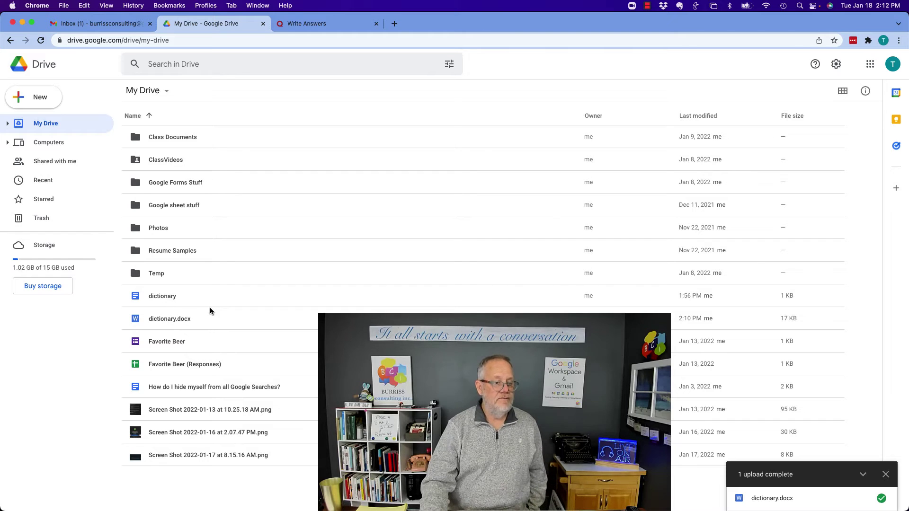
- Re-enable 'Convert uploaded files to Google Docs editor format' in Drive Settings
left_click(836, 64)
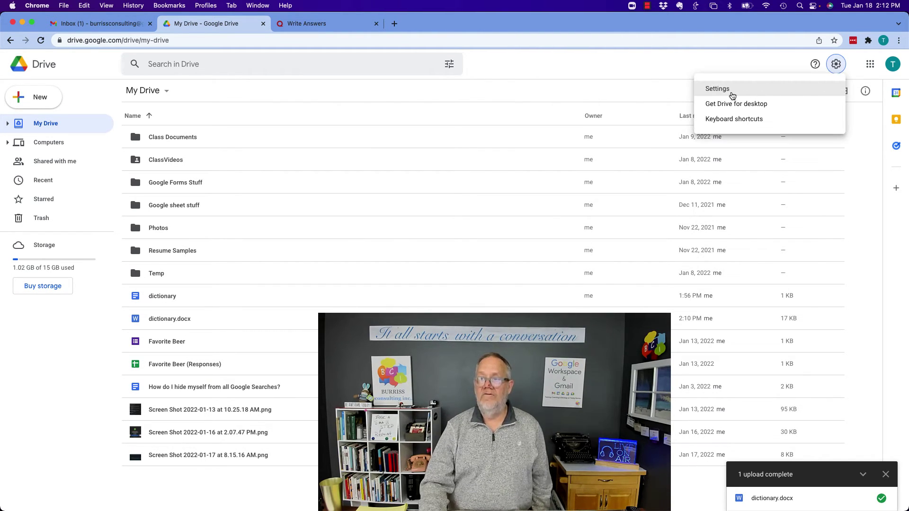
left_click(749, 94)
scroll(473, 265, "down", 5)
left_click(402, 297)
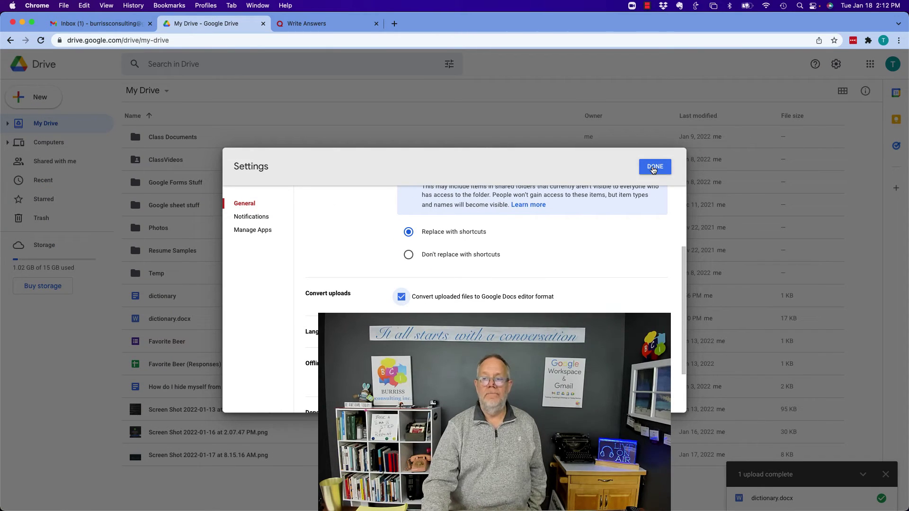
left_click(653, 168)
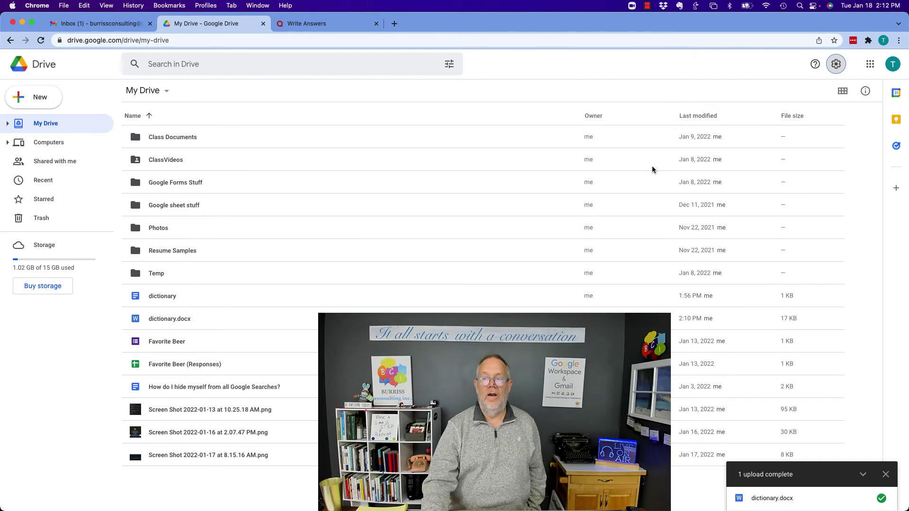
- Move the unconverted dictionary.docx from My Drive to the trash
left_click(884, 473)
left_click(160, 321)
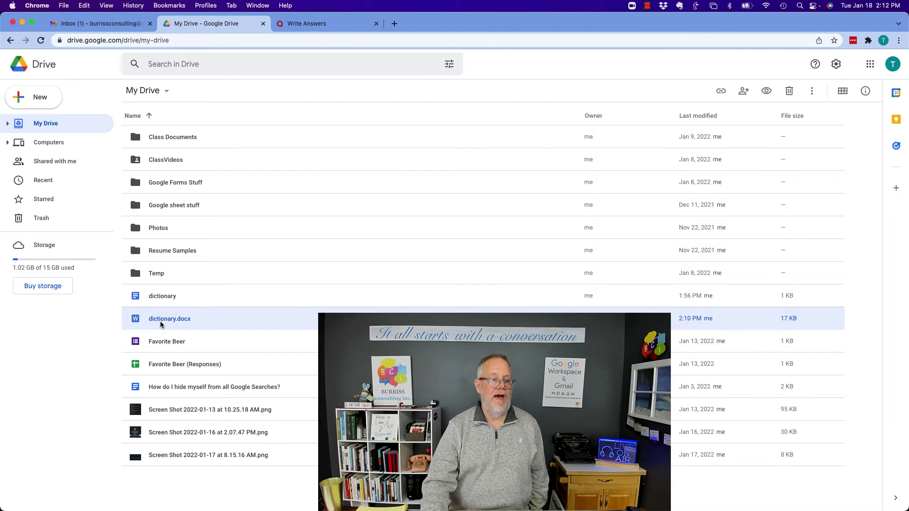
left_click(788, 91)
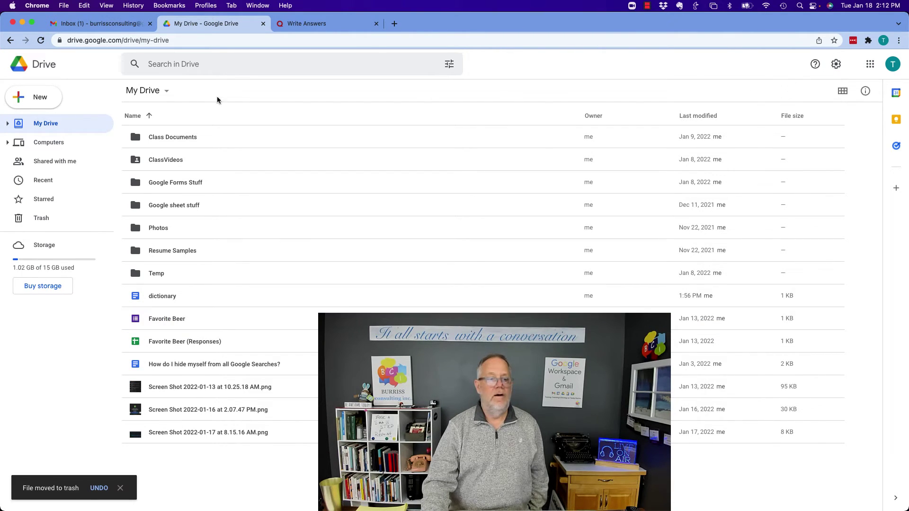
- Re-upload dictionary.docx so it converts, then open the new dictionary Google Doc
left_click(39, 97)
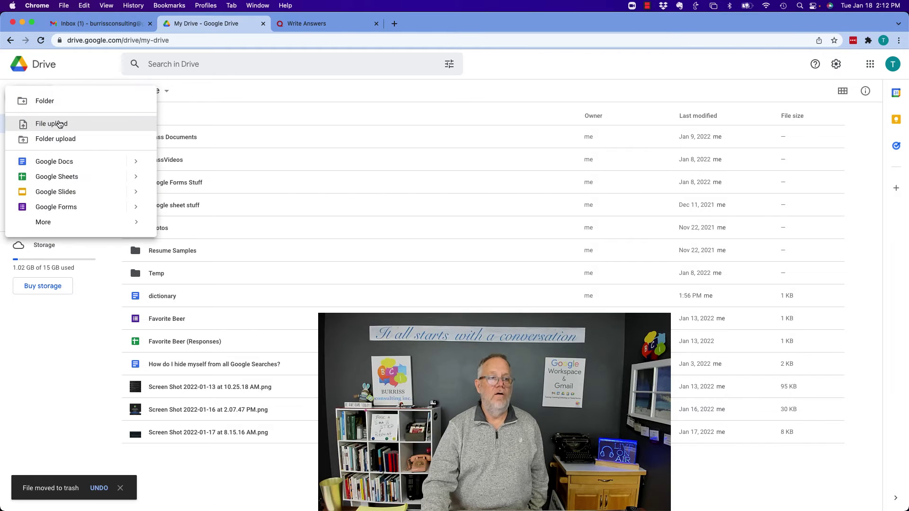
left_click(49, 123)
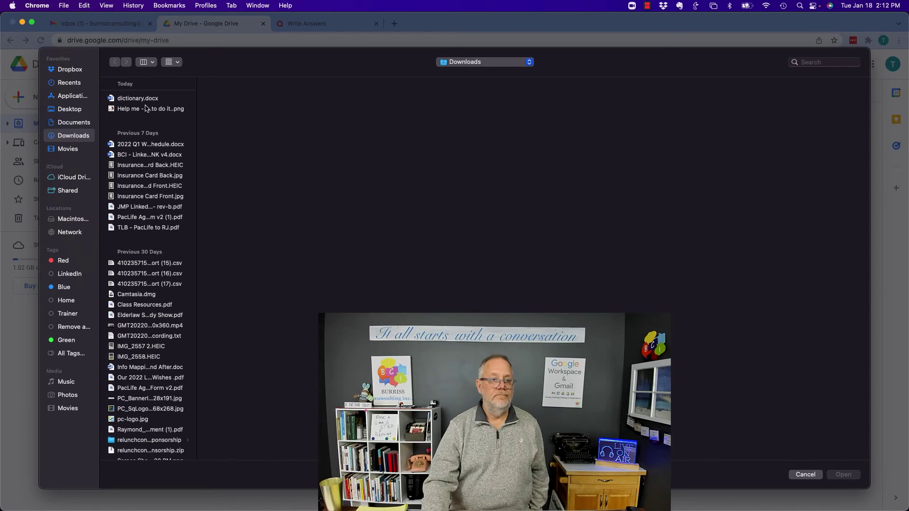
double_click(143, 99)
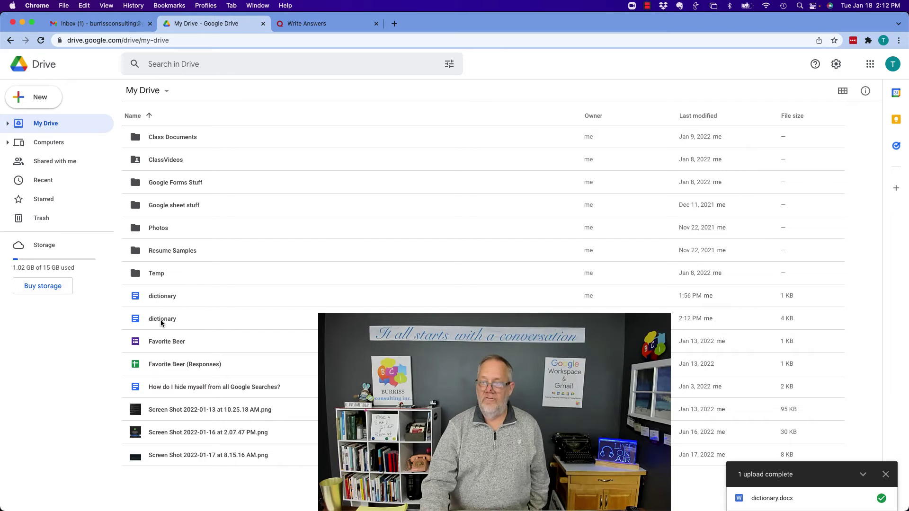
left_click(164, 299)
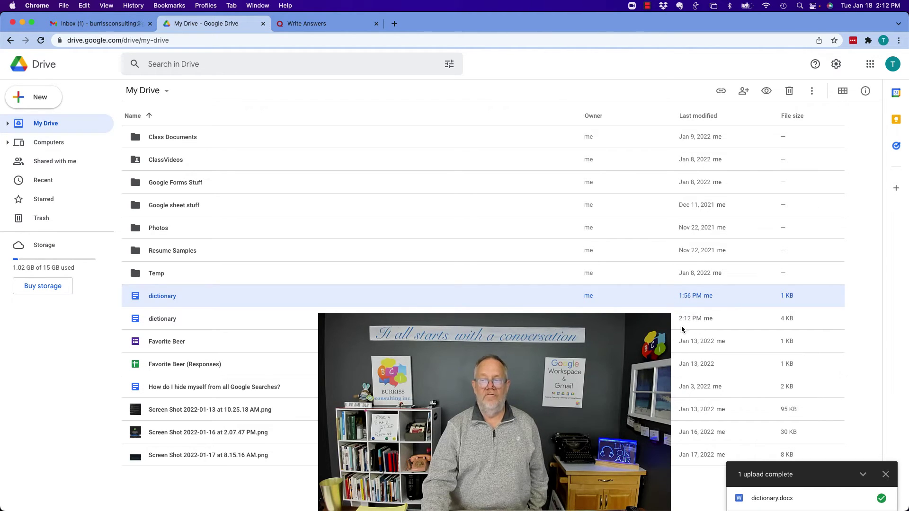
double_click(167, 322)
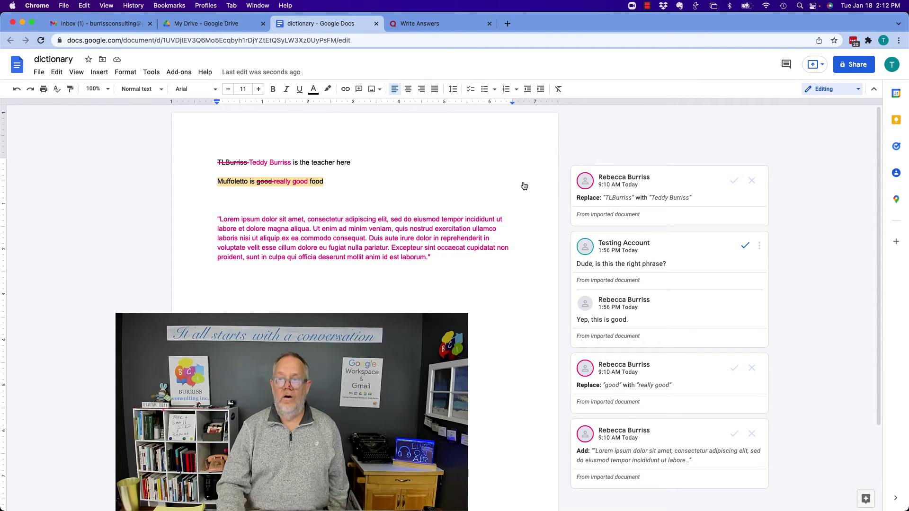
- Inspect the 'good' to 'really good' suggestion card and the imported comment thread
scroll(663, 329, "down", 5)
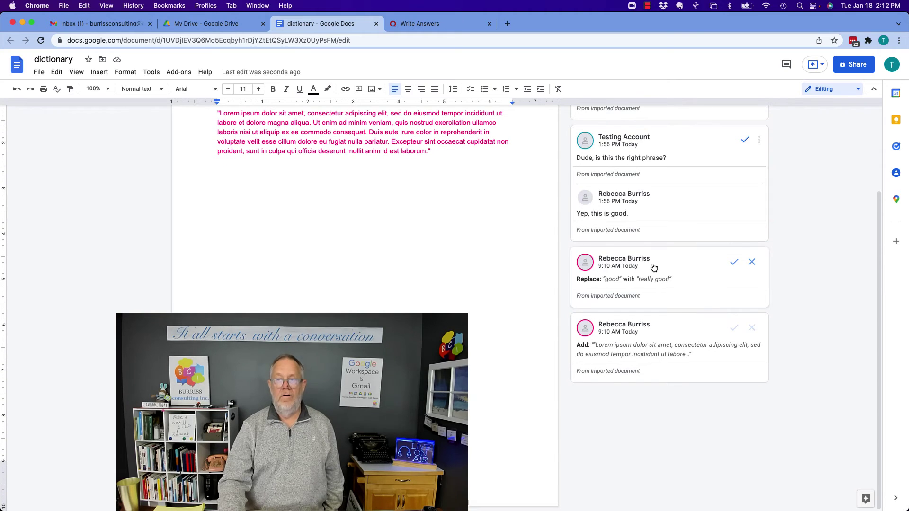
left_click(677, 266)
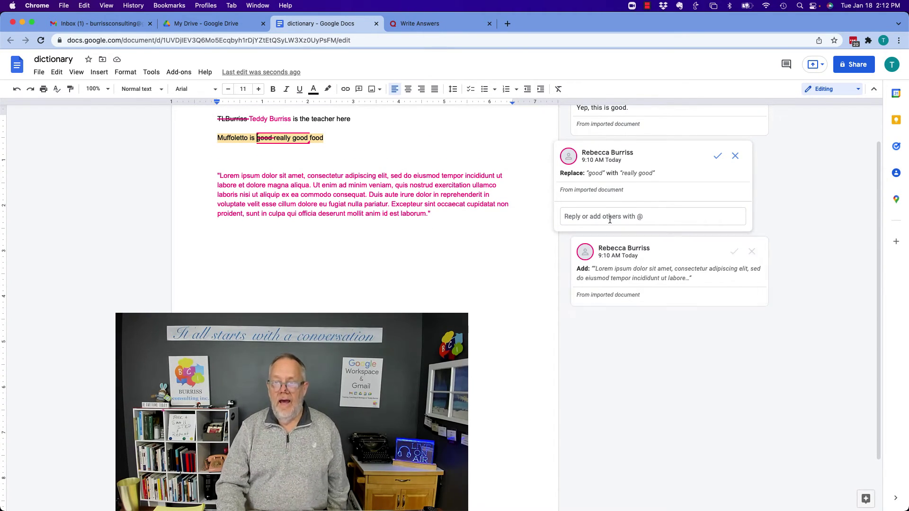
scroll(613, 191, "up", 2)
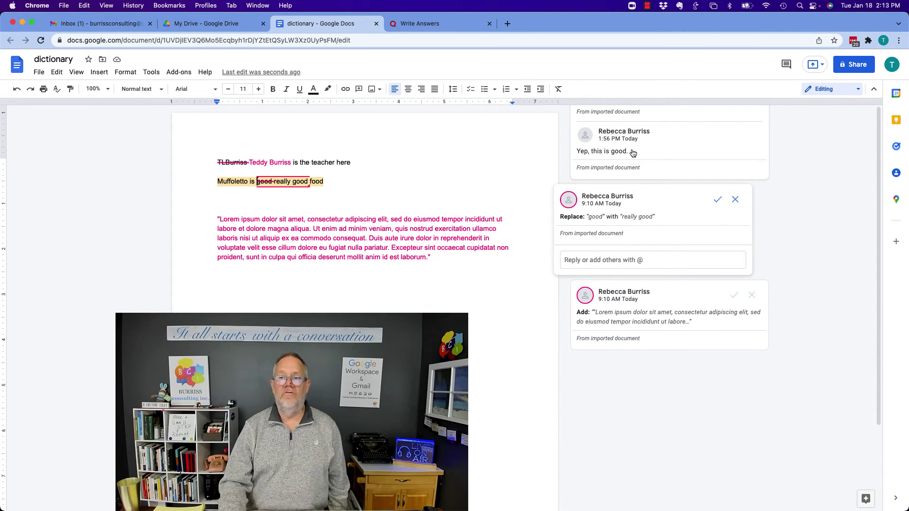
left_click(657, 141)
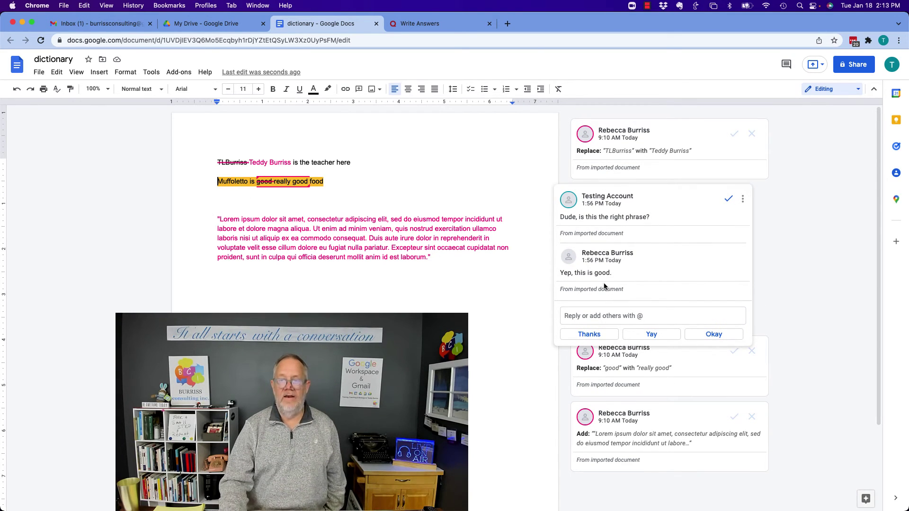
- Resolve the comment thread and accept the name change, 'really good', and Lorem ipsum suggestions
left_click(728, 200)
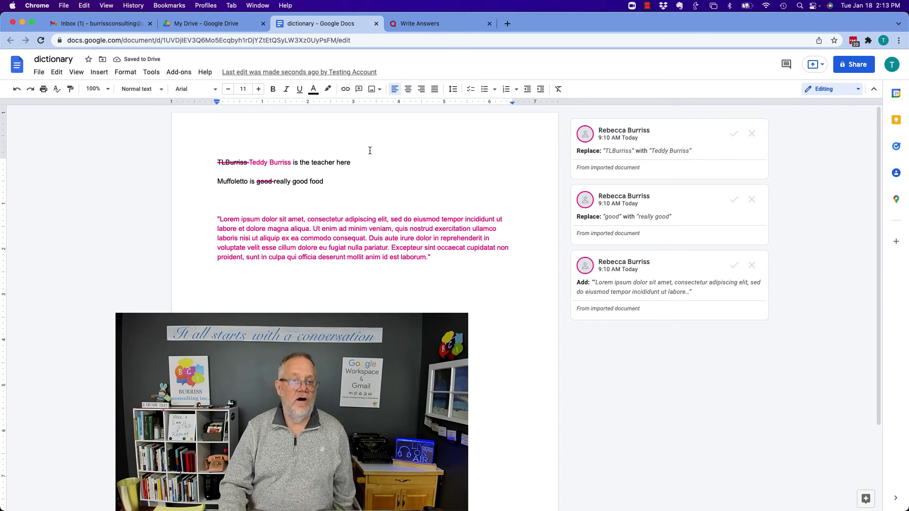
left_click(733, 133)
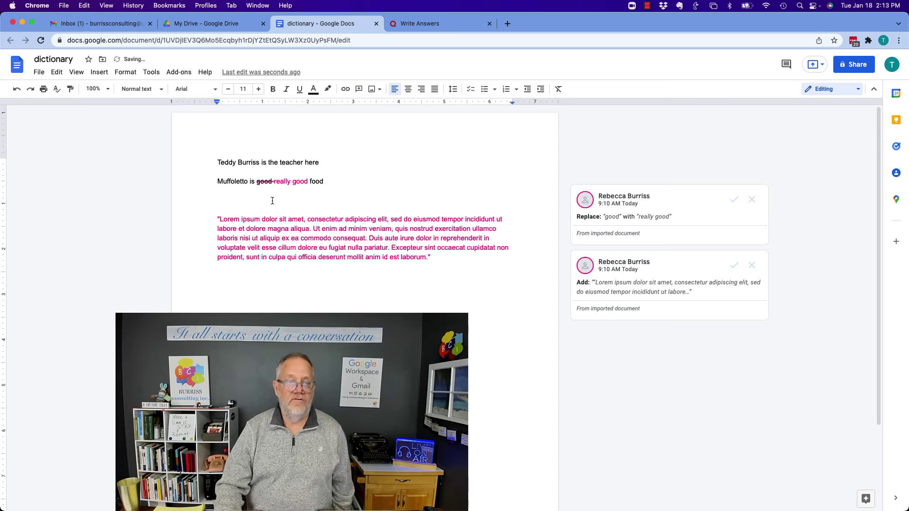
left_click(733, 201)
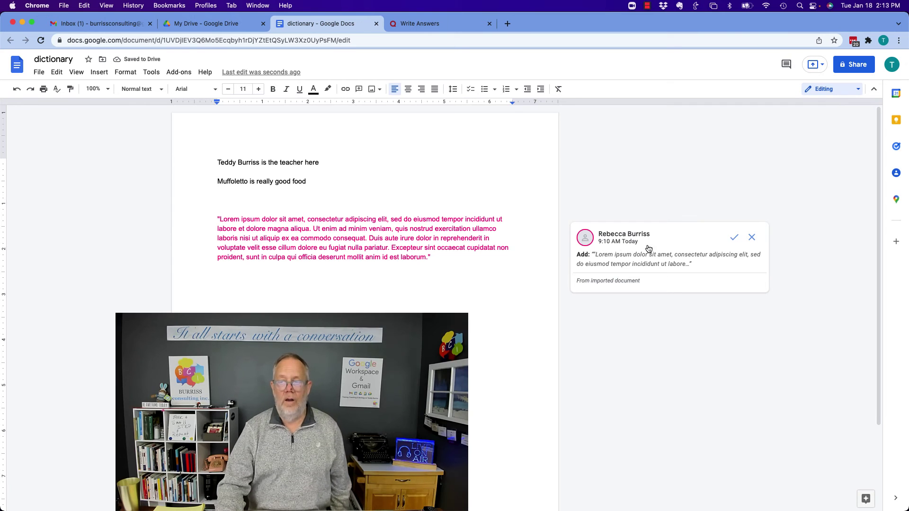
left_click(733, 238)
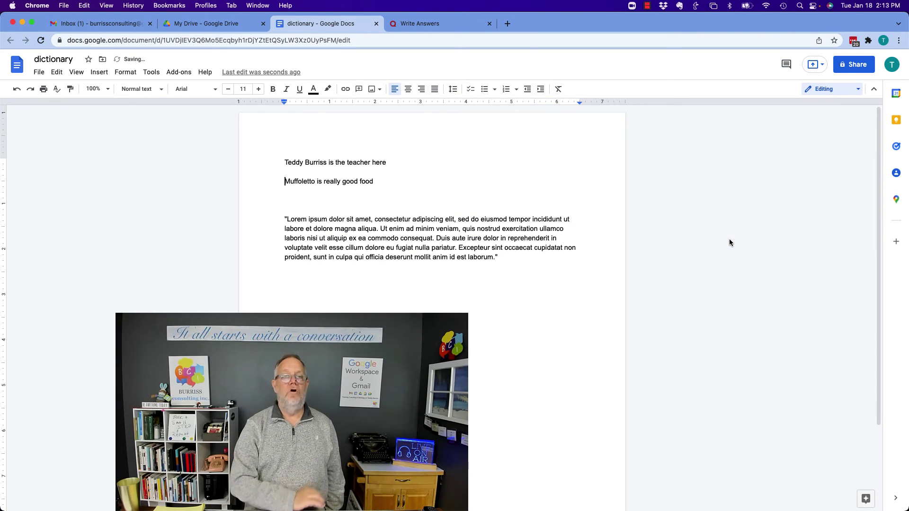